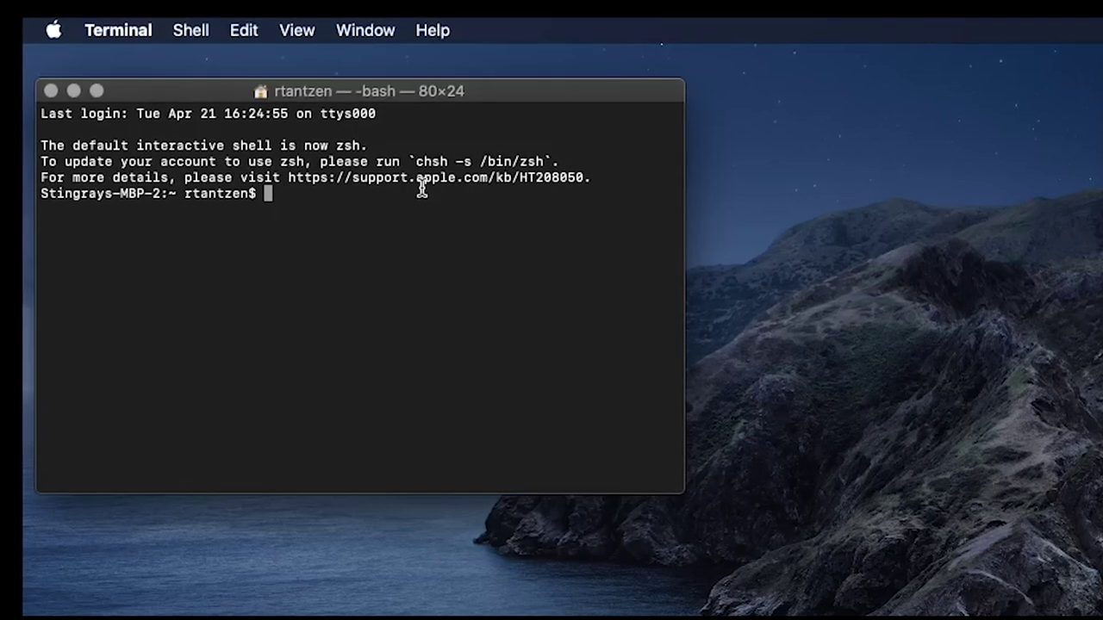
Step: Enter the command avbutil --controller at the Terminal prompt, and open AVB Audio Configuration from Universal Control
{"action": "type", "text": "avbutil --controller"}
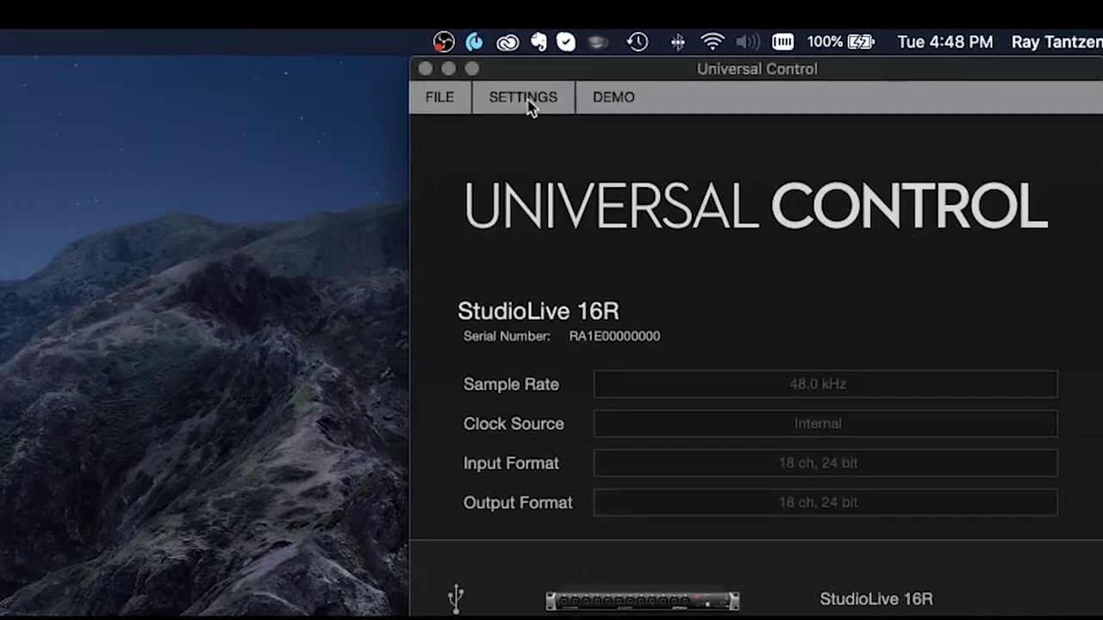
{"action": "left_click", "coordinate": [527, 102]}
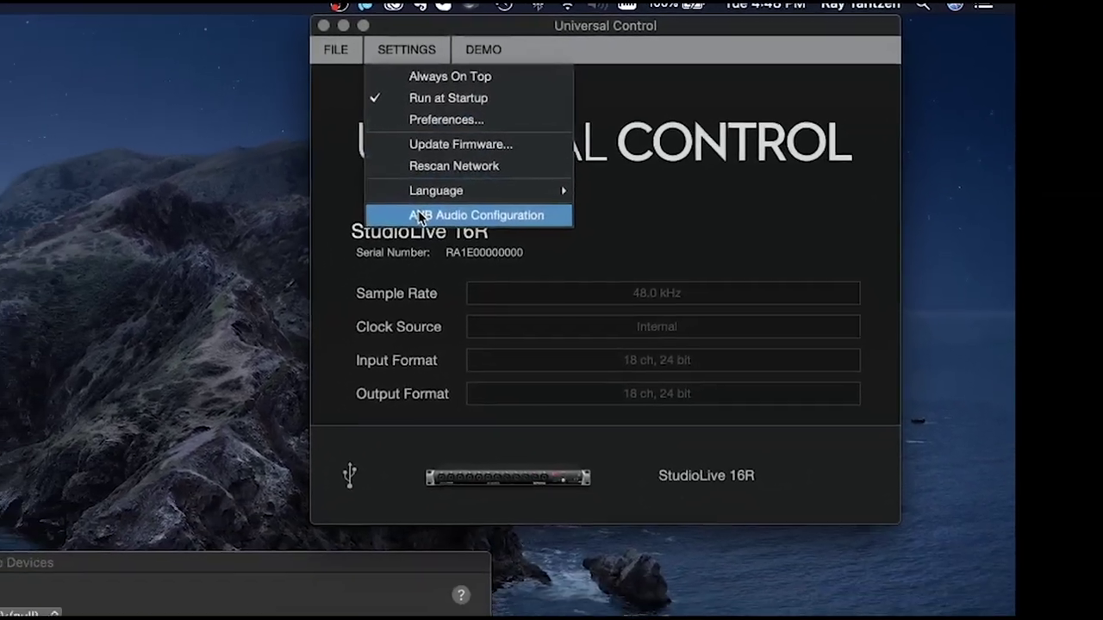
{"action": "left_click", "coordinate": [420, 217]}
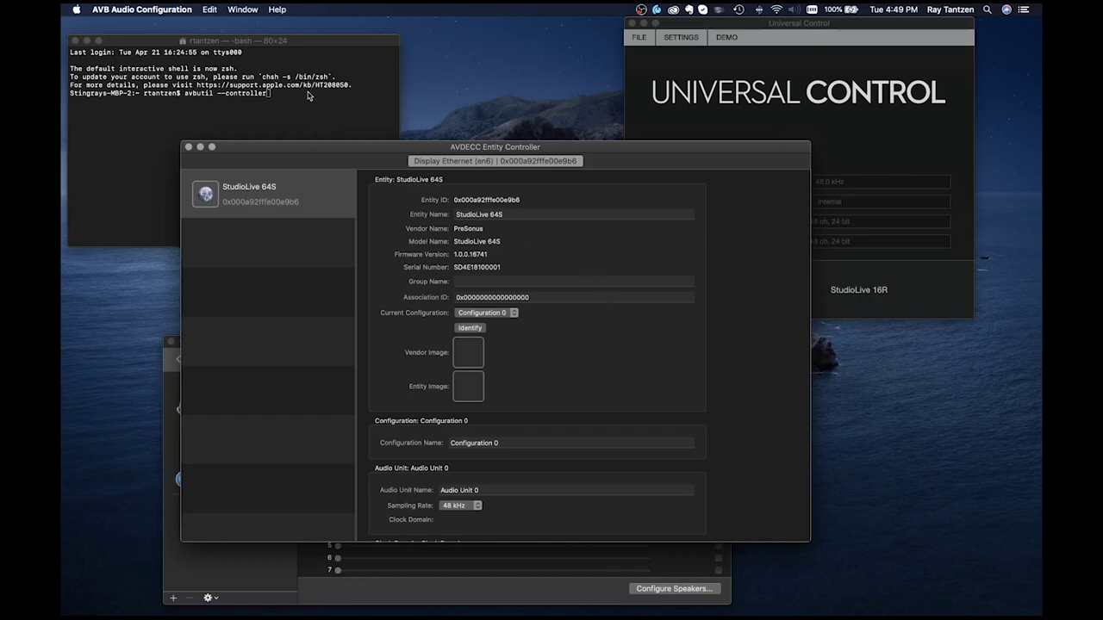
Step: Enable the simple virtual audio entity on Display Ethernet - en6 and close its configuration window
{"action": "left_click", "coordinate": [242, 9]}
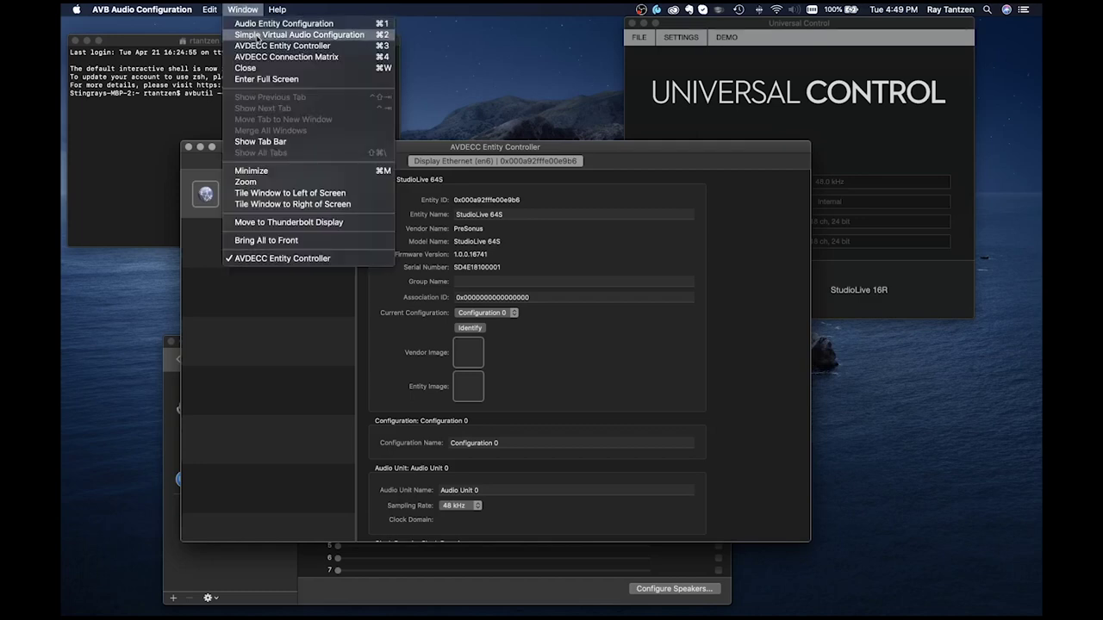
{"action": "left_click", "coordinate": [258, 36]}
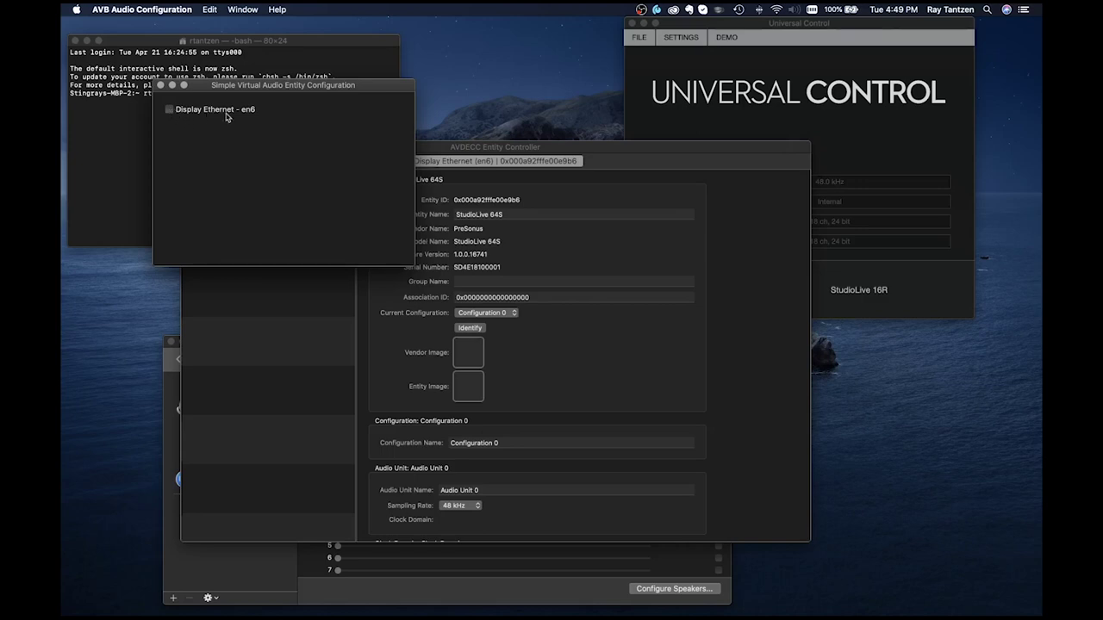
{"action": "left_click", "coordinate": [170, 110]}
{"action": "left_click", "coordinate": [160, 86]}
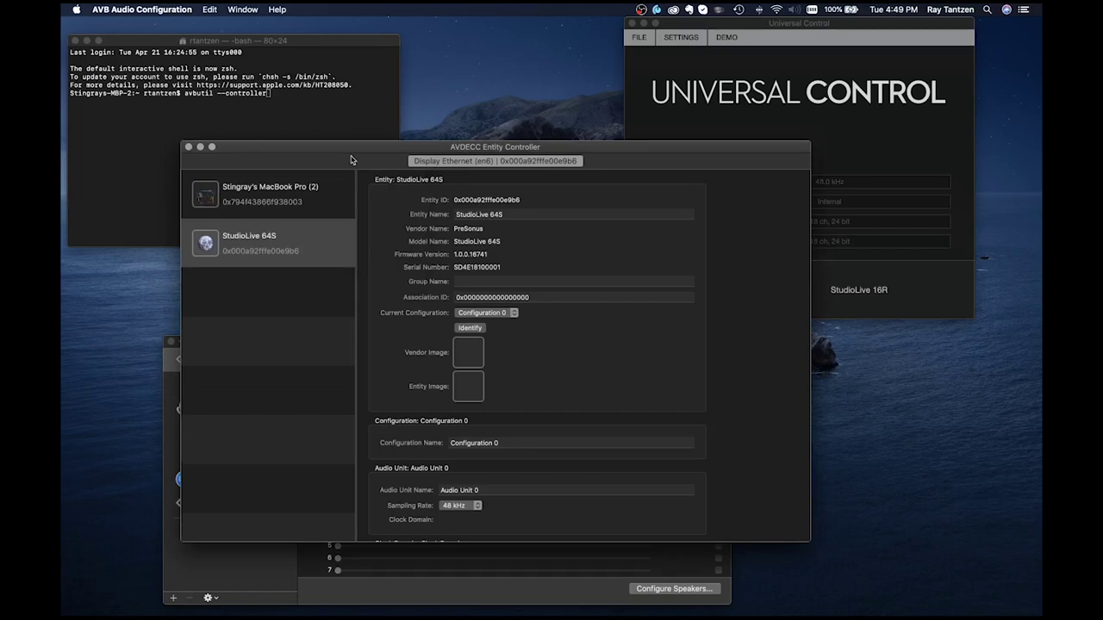
Step: Select the MacBook Pro entity and set its current configuration to 64 in, 64 out, 8 ch streams
{"action": "left_click", "coordinate": [261, 199]}
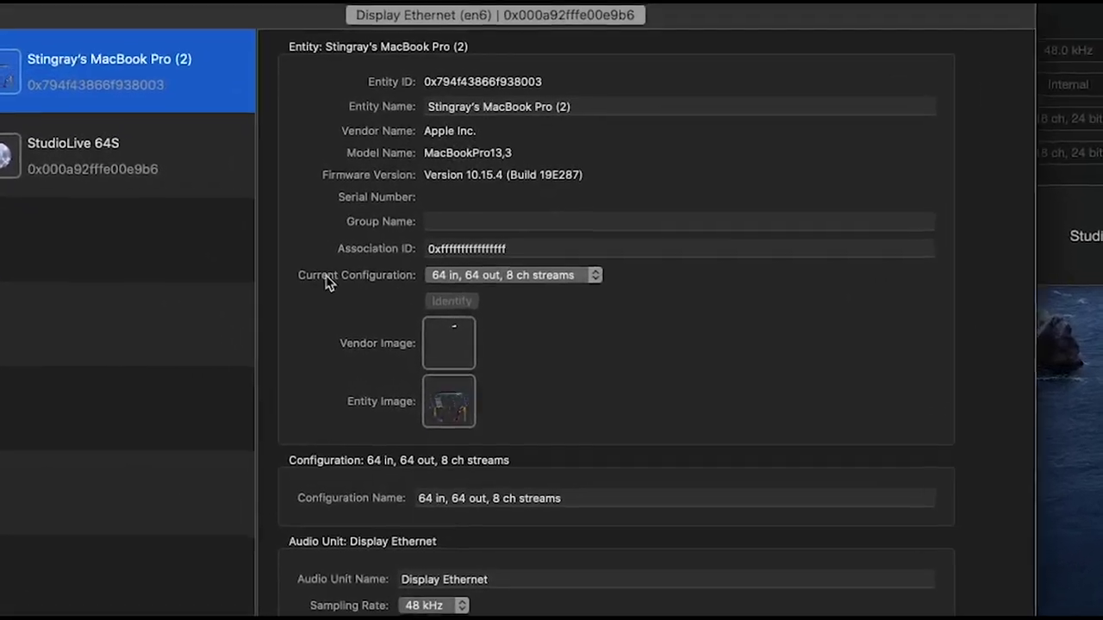
{"action": "left_click", "coordinate": [481, 262]}
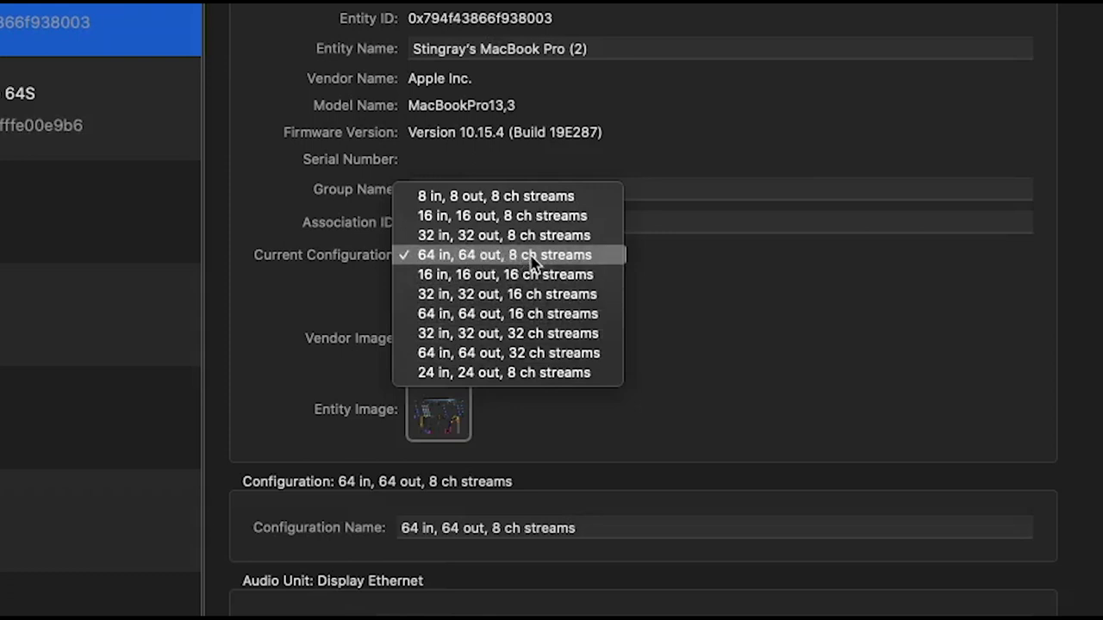
{"action": "left_click", "coordinate": [458, 263]}
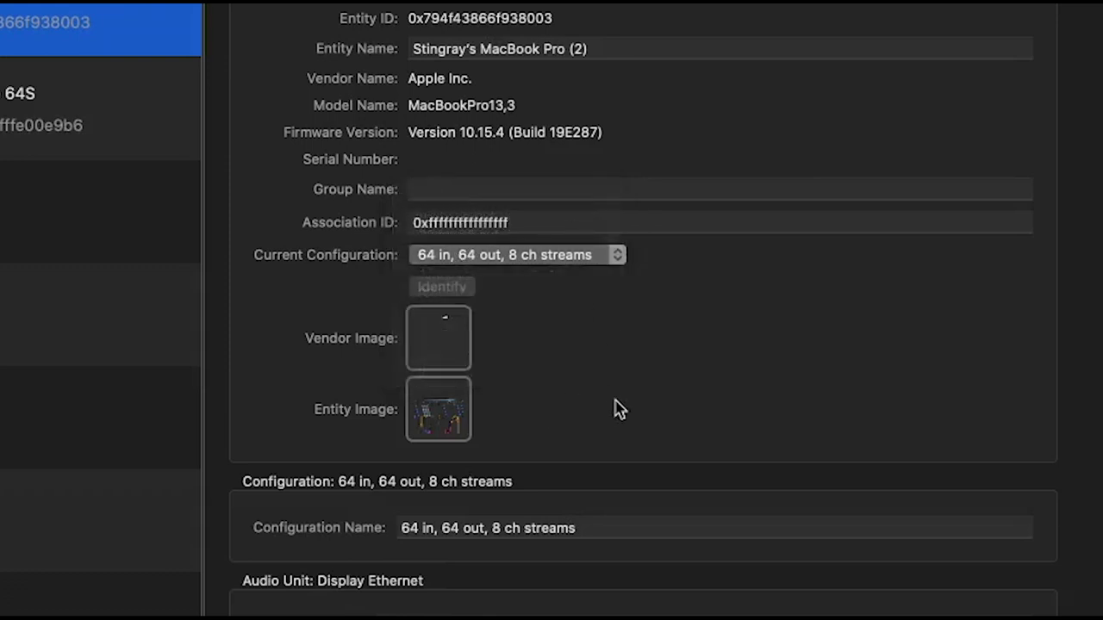
Step: Examine the available clock sources for the MacBook Pro's clock domain without changing the selection
{"action": "scroll", "coordinate": [655, 421], "scroll_direction": "down", "scroll_amount": 10}
{"action": "scroll", "coordinate": [655, 420], "scroll_direction": "down", "scroll_amount": 2}
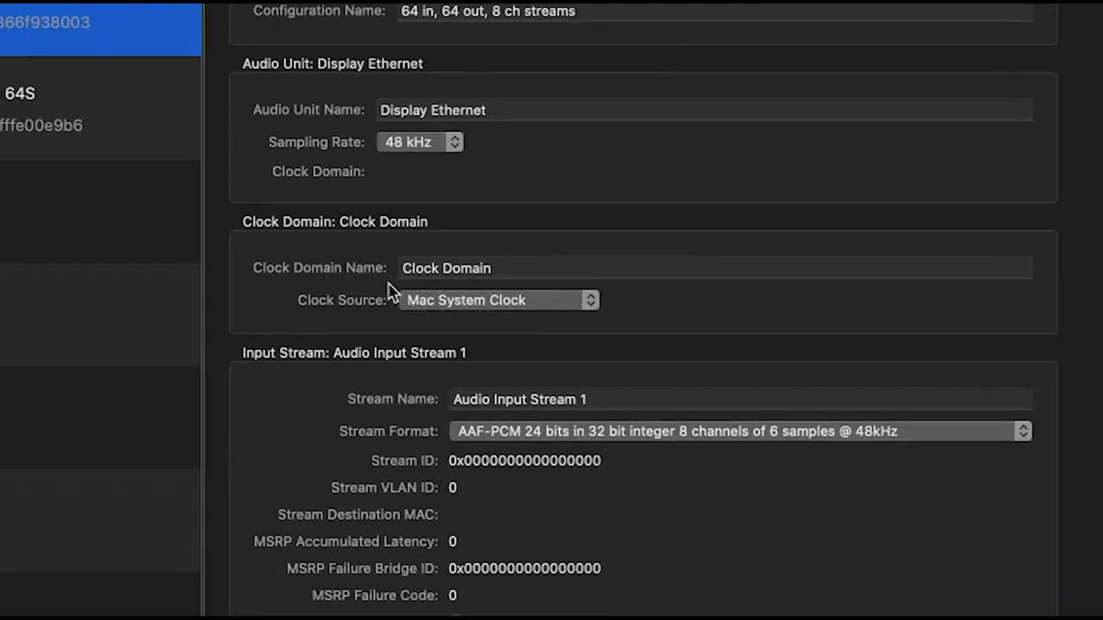
{"action": "left_click", "coordinate": [588, 300]}
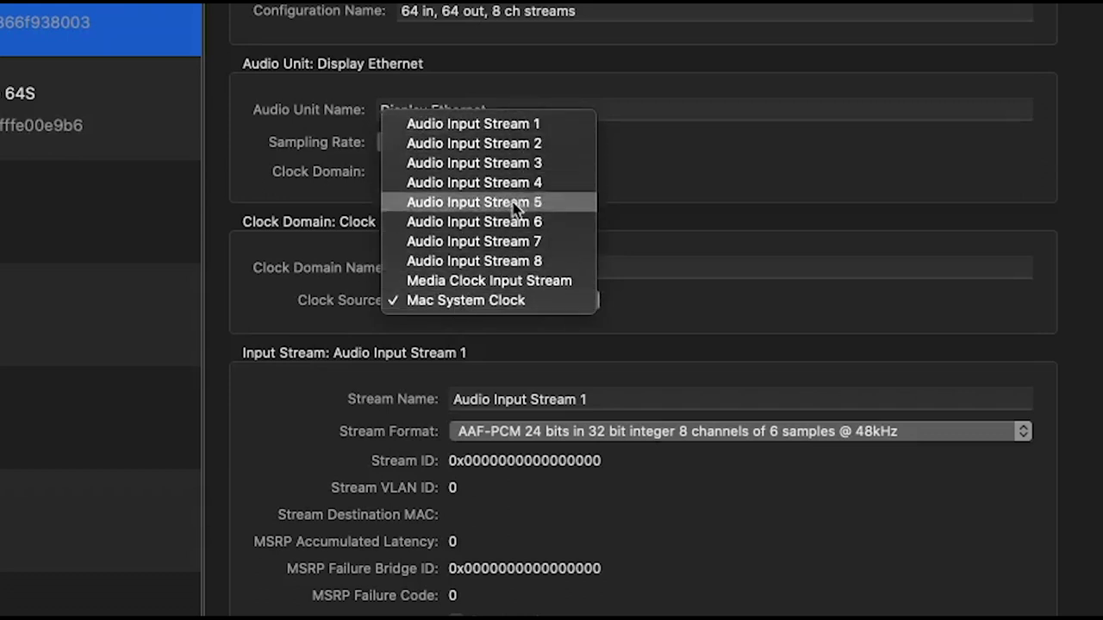
{"action": "left_click", "coordinate": [617, 341]}
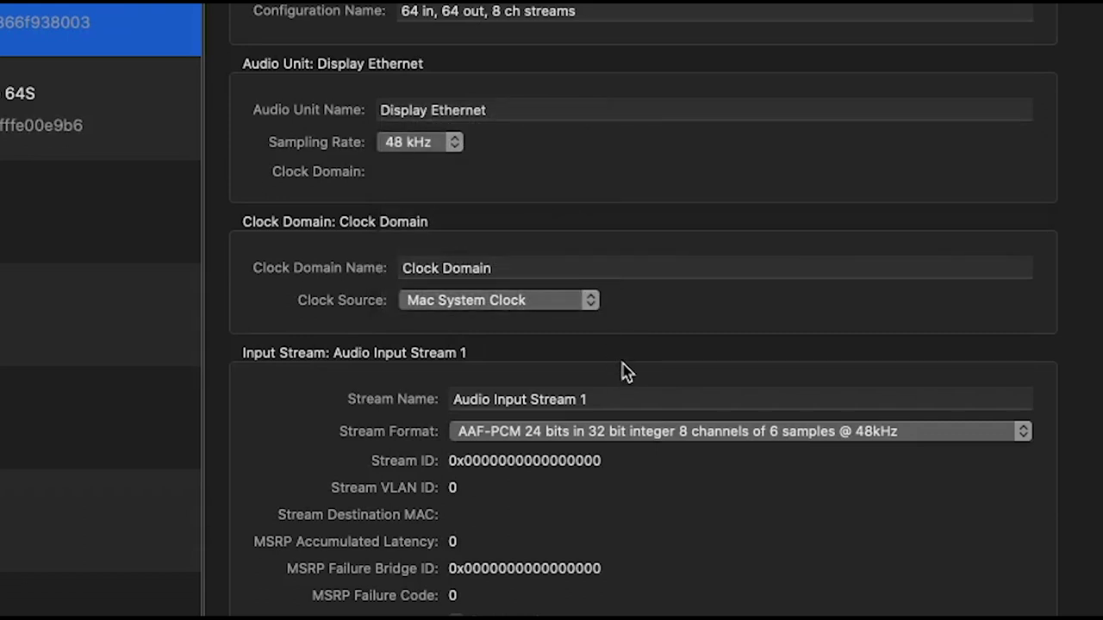
Step: Set the stream format of Audio Input Stream 1 to IEC 61883-6 AM8-24 48kHz 8 data blocks non-blocking 8 MBLA
{"action": "scroll", "coordinate": [627, 372], "scroll_direction": "down", "scroll_amount": 5}
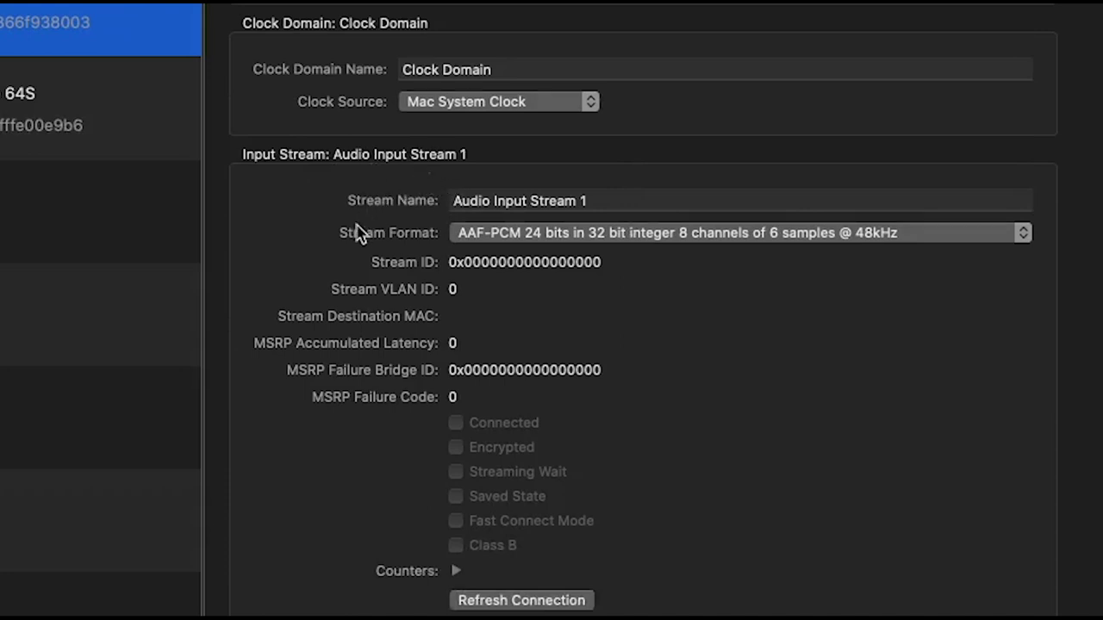
{"action": "left_click", "coordinate": [554, 245]}
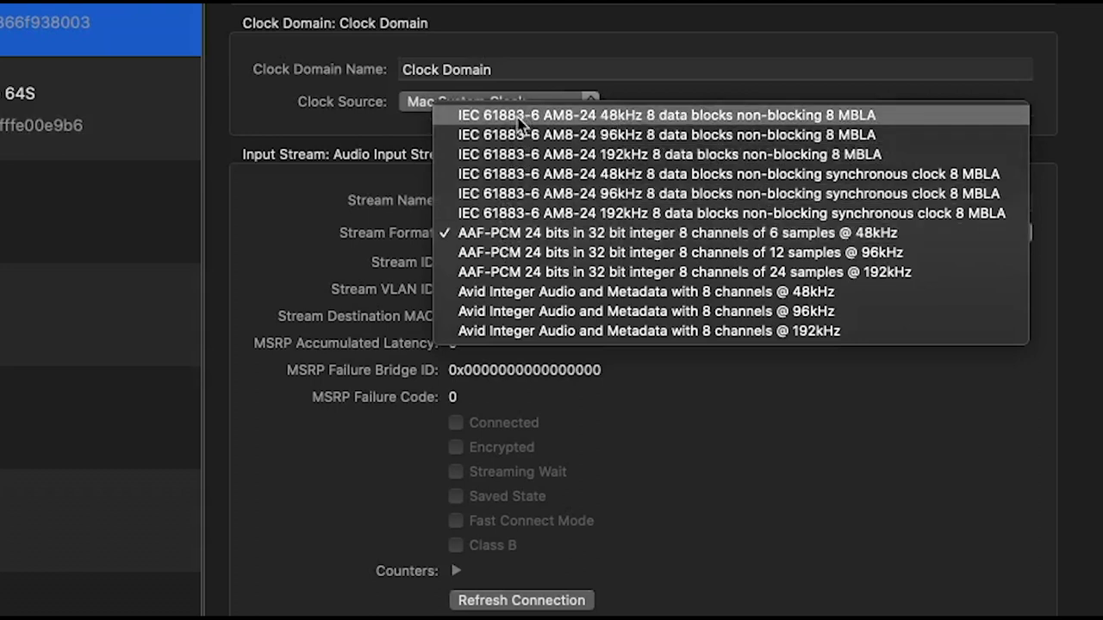
{"action": "left_click", "coordinate": [619, 118]}
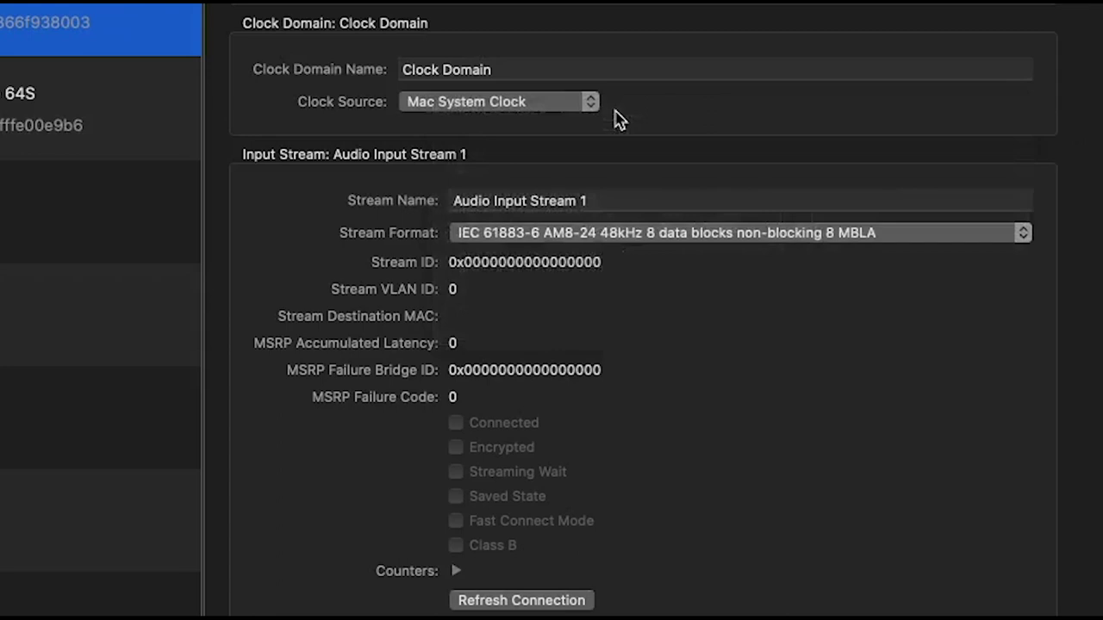
Step: Set the stream format of Audio Input Streams 2 and 3 to IEC 61883-6 AM8-24 48kHz 8 data blocks non-blocking 8 MBLA
{"action": "scroll", "coordinate": [700, 410], "scroll_direction": "down", "scroll_amount": 5}
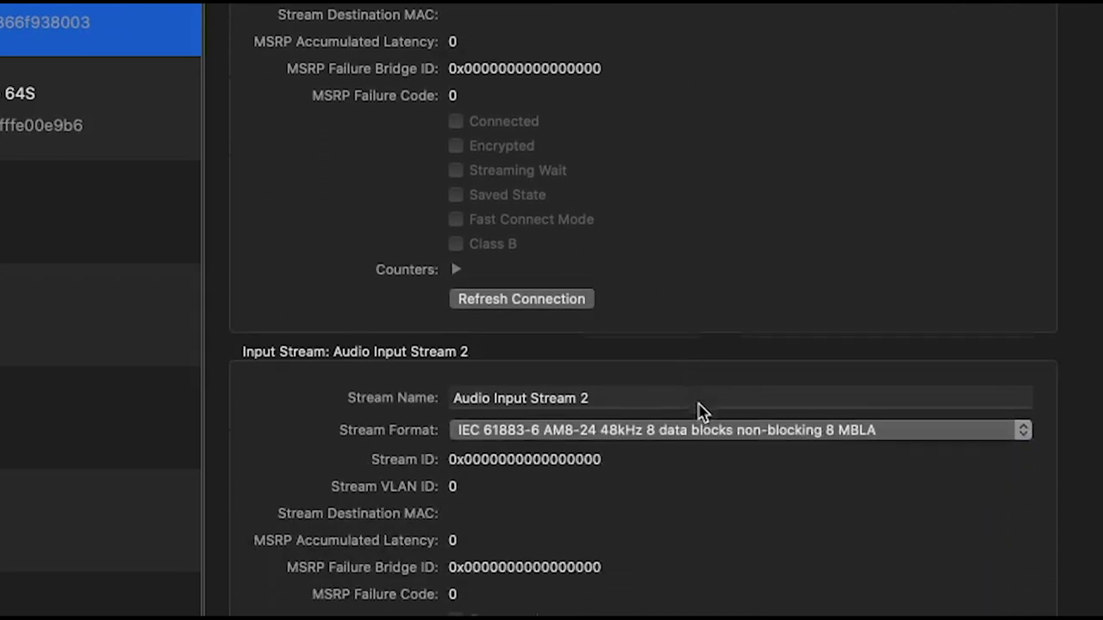
{"action": "scroll", "coordinate": [699, 410], "scroll_direction": "down", "scroll_amount": 3}
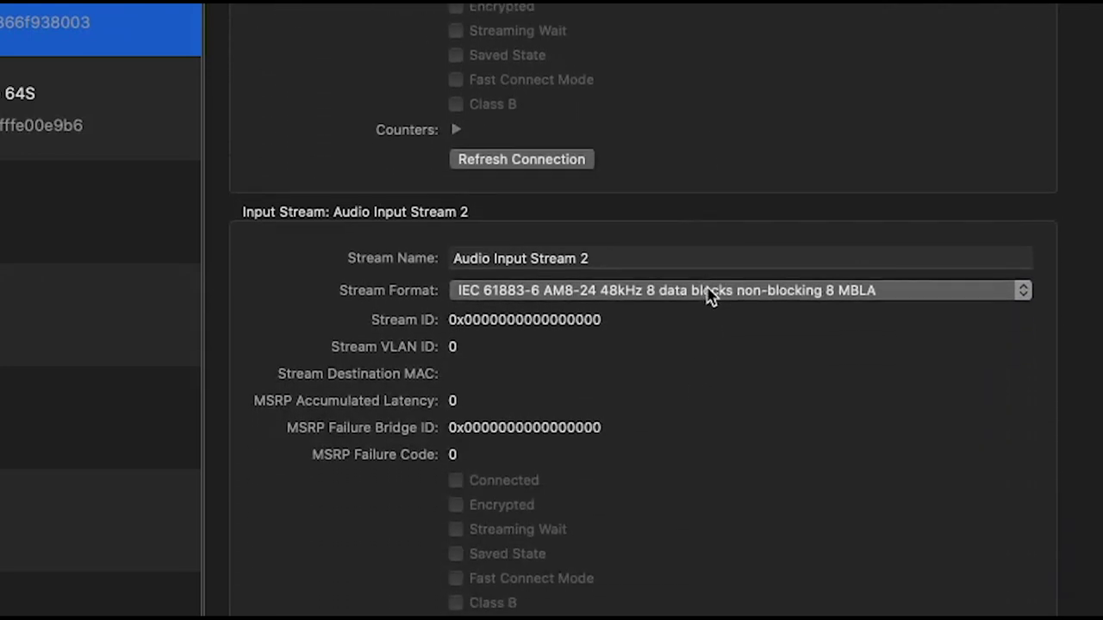
{"action": "left_click", "coordinate": [710, 296]}
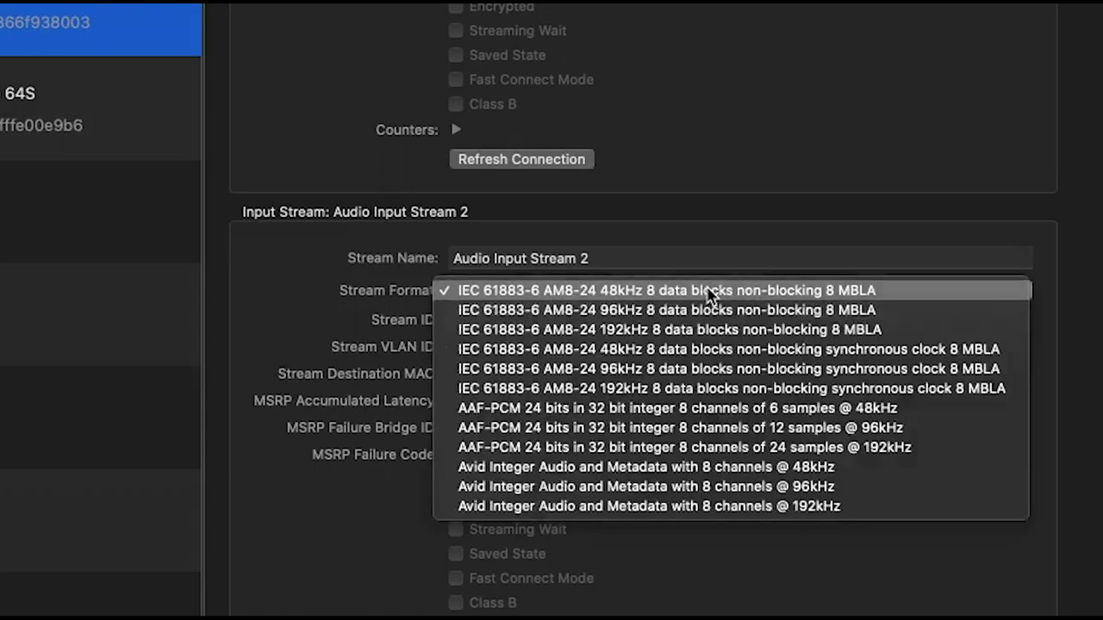
{"action": "left_click", "coordinate": [709, 293]}
{"action": "scroll", "coordinate": [762, 492], "scroll_direction": "down", "scroll_amount": 6}
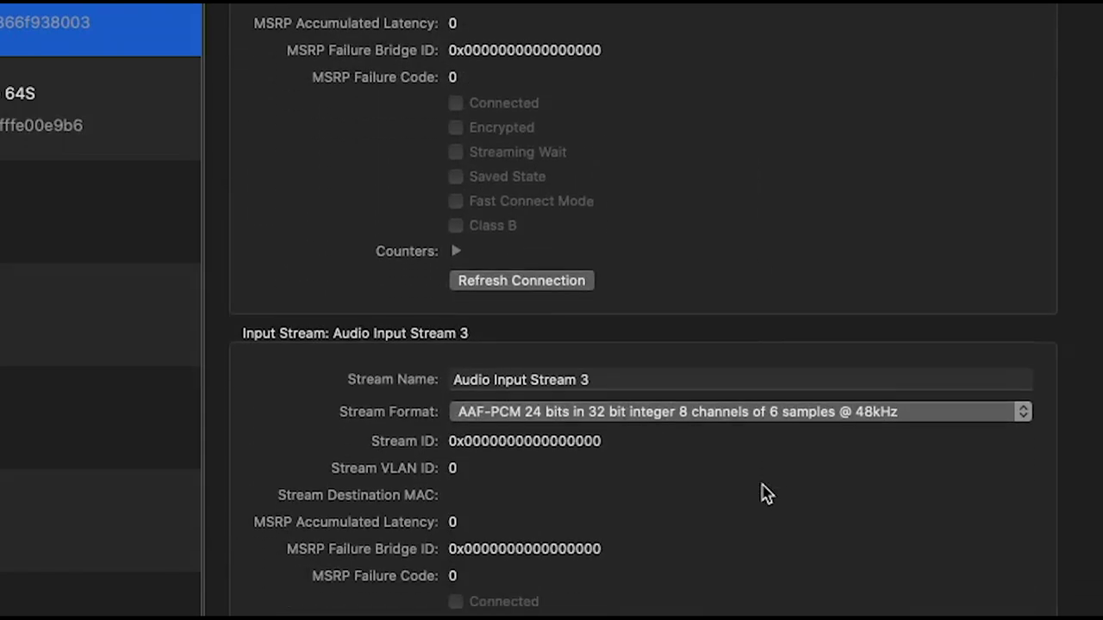
{"action": "left_click", "coordinate": [765, 414]}
{"action": "left_click", "coordinate": [770, 295]}
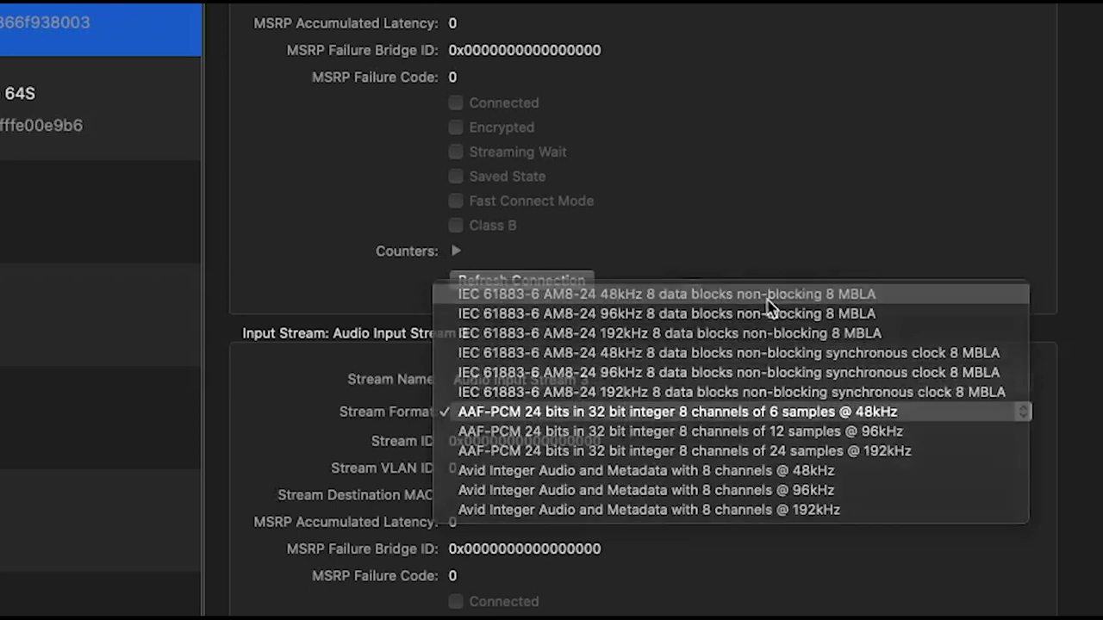
Step: Set the stream format of Audio Input Streams 4 and 5 to IEC 61883-6 AM8-24 48kHz 8 data blocks non-blocking 8 MBLA
{"action": "scroll", "coordinate": [746, 552], "scroll_direction": "down", "scroll_amount": 10}
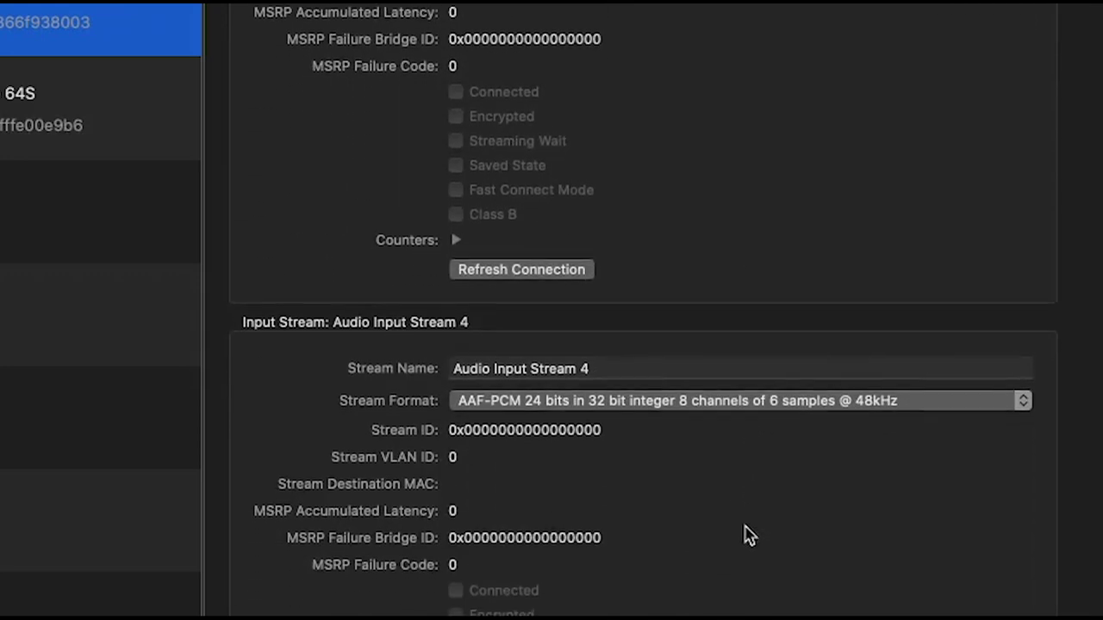
{"action": "left_click", "coordinate": [755, 405]}
{"action": "left_click", "coordinate": [760, 286]}
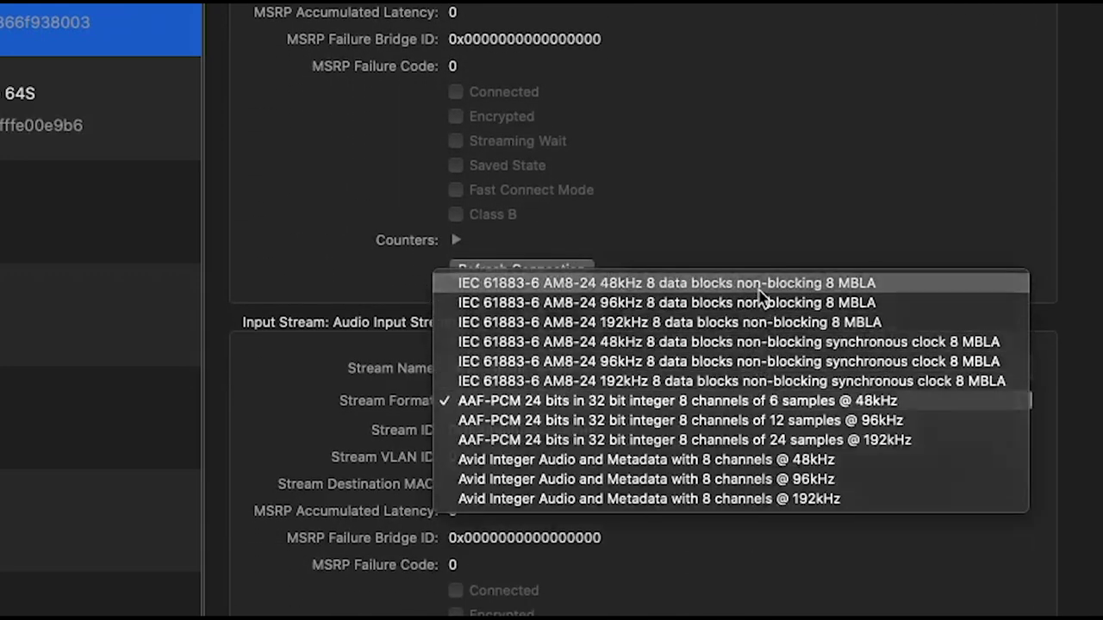
{"action": "scroll", "coordinate": [758, 560], "scroll_direction": "down", "scroll_amount": 10}
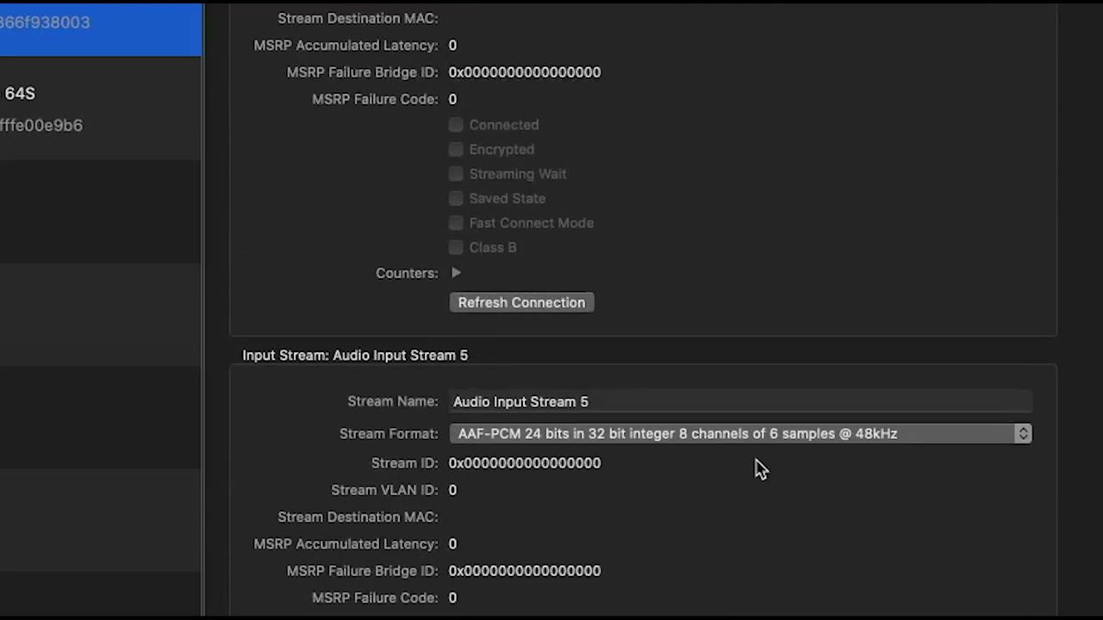
{"action": "left_click", "coordinate": [768, 437]}
{"action": "left_click", "coordinate": [778, 316]}
Step: Set the stream format of Audio Input Streams 6 and 7 to IEC 61883-6 AM8-24 48kHz 8 data blocks non-blocking 8 MBLA
{"action": "scroll", "coordinate": [779, 345], "scroll_direction": "down", "scroll_amount": 8}
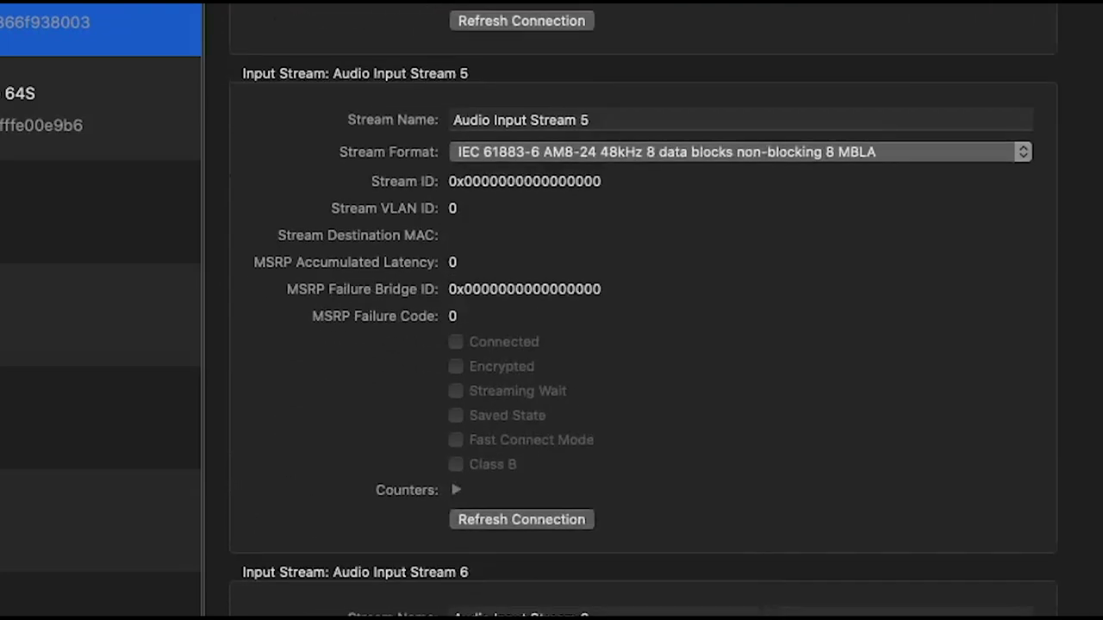
{"action": "left_click", "coordinate": [743, 396]}
{"action": "left_click", "coordinate": [746, 251]}
{"action": "scroll", "coordinate": [773, 517], "scroll_direction": "down", "scroll_amount": 4}
{"action": "scroll", "coordinate": [773, 517], "scroll_direction": "down", "scroll_amount": 4}
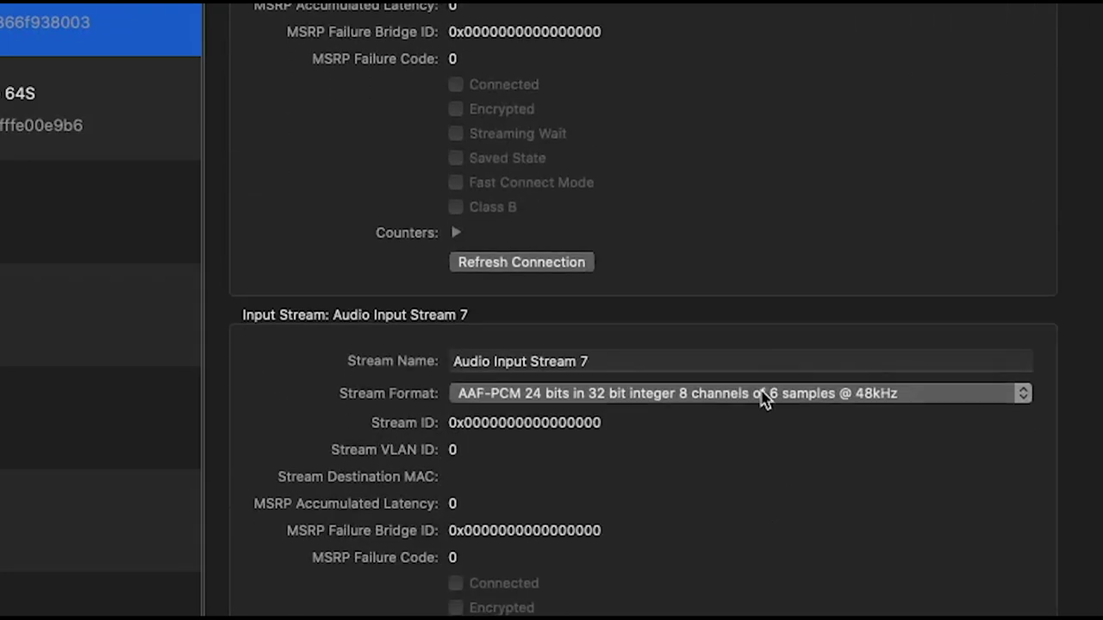
{"action": "left_click", "coordinate": [766, 396]}
{"action": "left_click", "coordinate": [776, 275]}
Step: Set the stream format of Audio Input Stream 8 to IEC 61883-6 AM8-24 48kHz 8 data blocks non-blocking 8 MBLA
{"action": "scroll", "coordinate": [770, 561], "scroll_direction": "down", "scroll_amount": 10}
{"action": "left_click", "coordinate": [778, 355]}
{"action": "left_click", "coordinate": [785, 253]}
Step: Set the Media Clock Input Stream's format to IEC 61883-6 AM8-24 48kHz 1 data blocks non-blocking 1 MBLA
{"action": "scroll", "coordinate": [785, 517], "scroll_direction": "down", "scroll_amount": 10}
{"action": "left_click", "coordinate": [779, 392]}
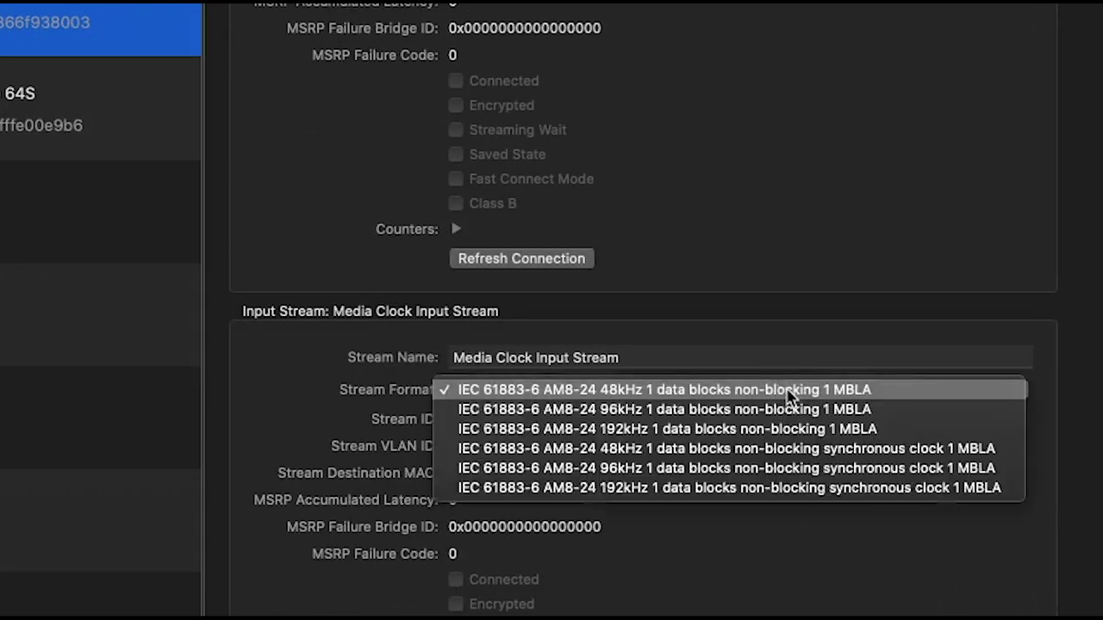
{"action": "left_click", "coordinate": [783, 389]}
Step: Set the stream format of Audio Output Streams 1 and 2 to IEC 61883-6 AM8-24 48kHz 8 data blocks non-blocking 8 MBLA
{"action": "scroll", "coordinate": [775, 534], "scroll_direction": "down", "scroll_amount": 10}
{"action": "left_click", "coordinate": [770, 480]}
{"action": "left_click", "coordinate": [776, 360]}
{"action": "scroll", "coordinate": [747, 577], "scroll_direction": "down", "scroll_amount": 10}
{"action": "left_click", "coordinate": [750, 546]}
{"action": "left_click", "coordinate": [769, 431]}
Step: Set the stream format of Audio Output Streams 3 and 4 to IEC 61883-6 AM8-24 48kHz 8 data blocks non-blocking 8 MBLA
{"action": "scroll", "coordinate": [770, 431], "scroll_direction": "down", "scroll_amount": 10}
{"action": "left_click", "coordinate": [759, 498]}
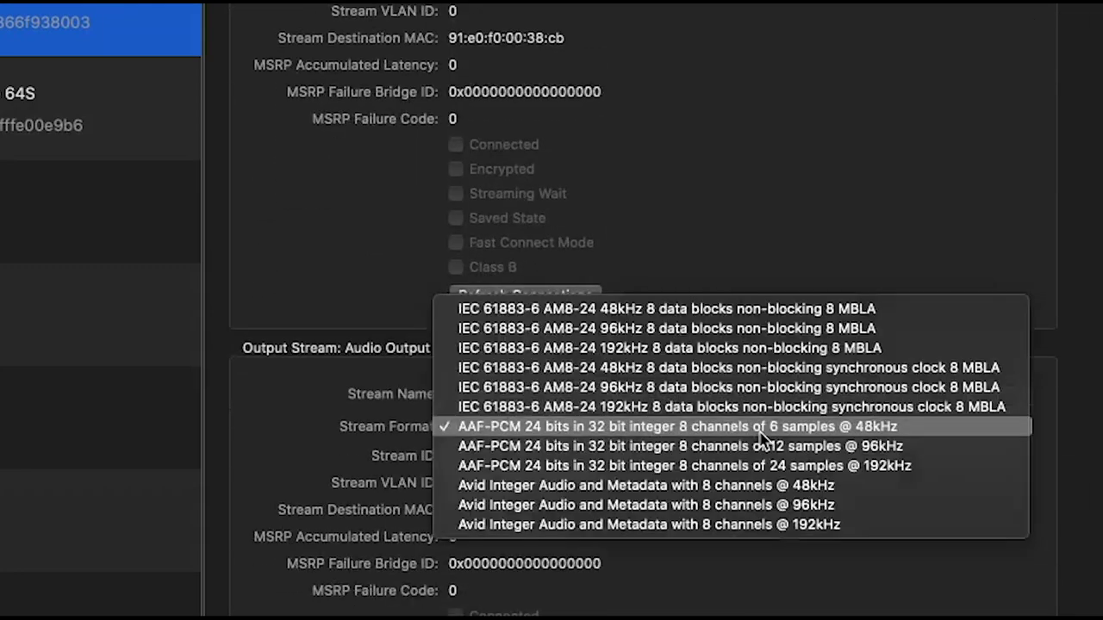
{"action": "left_click", "coordinate": [699, 303]}
{"action": "scroll", "coordinate": [756, 527], "scroll_direction": "down", "scroll_amount": 10}
{"action": "scroll", "coordinate": [755, 526], "scroll_direction": "down", "scroll_amount": 3}
{"action": "left_click", "coordinate": [770, 293]}
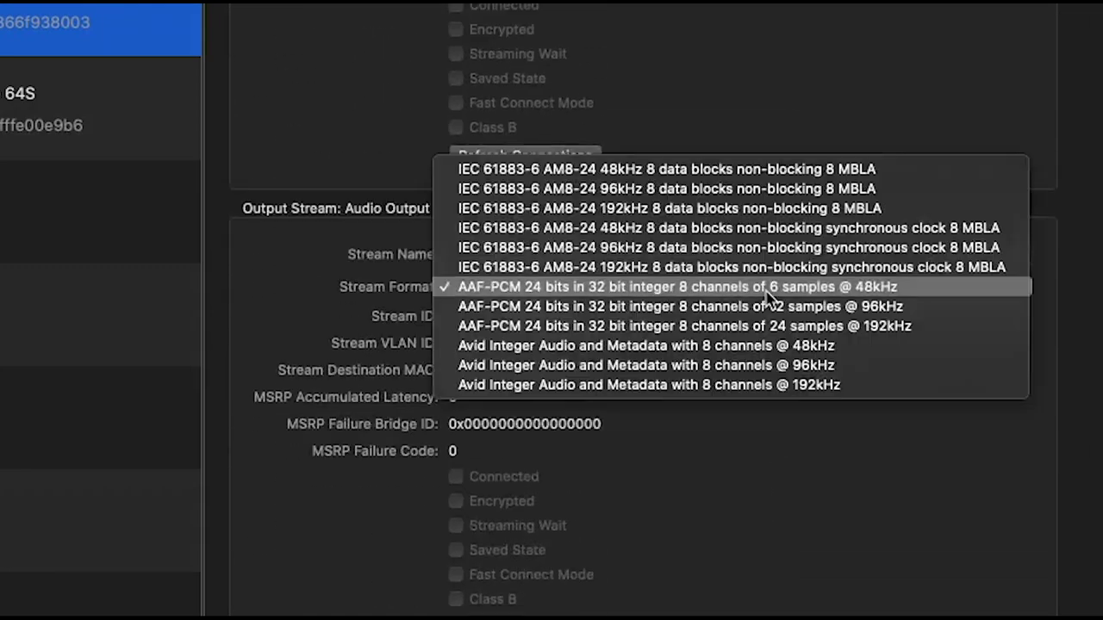
{"action": "left_click", "coordinate": [770, 184]}
Step: Set the stream format of Audio Output Streams 5 and 6 to IEC 61883-6 AM8-24 48kHz 8 data blocks non-blocking 8 MBLA
{"action": "scroll", "coordinate": [770, 405], "scroll_direction": "down", "scroll_amount": 10}
{"action": "left_click", "coordinate": [770, 359]}
{"action": "left_click", "coordinate": [771, 222]}
{"action": "scroll", "coordinate": [757, 523], "scroll_direction": "down", "scroll_amount": 10}
{"action": "scroll", "coordinate": [755, 525], "scroll_direction": "down", "scroll_amount": 4}
{"action": "left_click", "coordinate": [696, 250]}
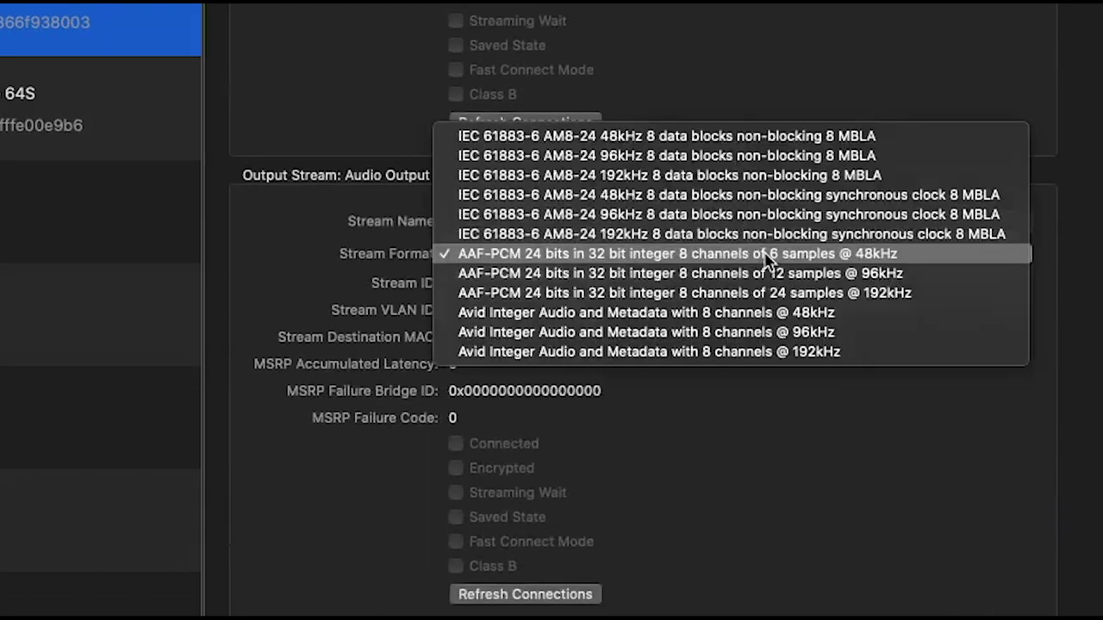
{"action": "left_click", "coordinate": [770, 136]}
Step: Set the stream format of Audio Output Streams 7 and 8 to IEC 61883-6 AM8-24 48kHz 8 data blocks non-blocking 8 MBLA
{"action": "scroll", "coordinate": [759, 406], "scroll_direction": "down", "scroll_amount": 6}
{"action": "left_click", "coordinate": [758, 420]}
{"action": "left_click", "coordinate": [741, 303]}
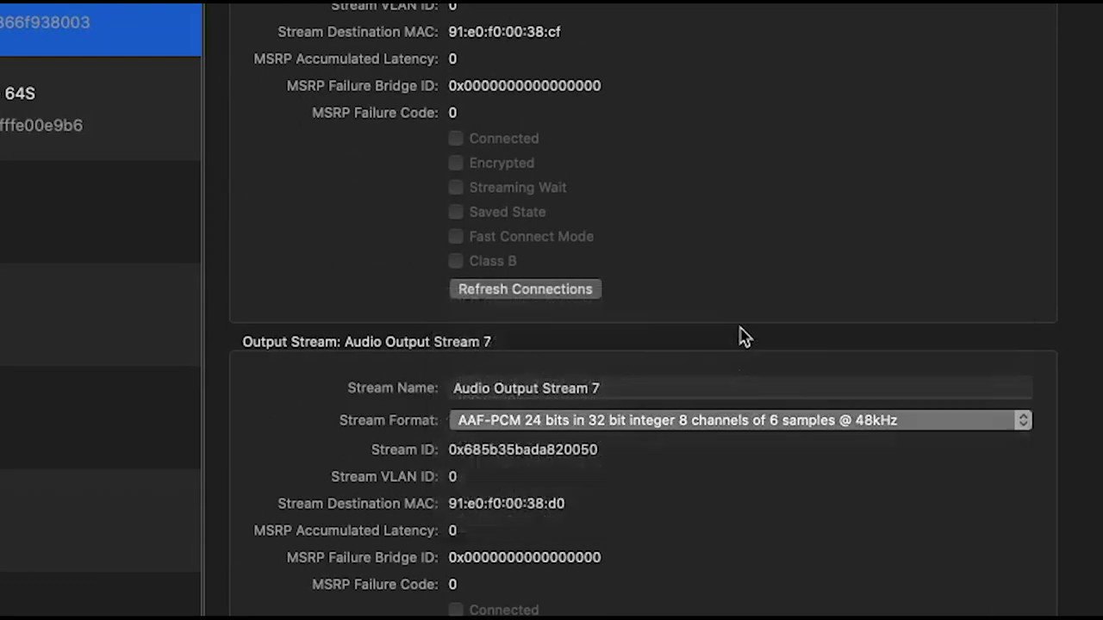
{"action": "scroll", "coordinate": [739, 445], "scroll_direction": "down", "scroll_amount": 6}
{"action": "left_click", "coordinate": [738, 427]}
{"action": "left_click", "coordinate": [739, 320]}
Step: Set the Media Clock Output Stream AM824's format to IEC 61883-6 AM8-24 48kHz 1 data blocks non-blocking 1 MBLA
{"action": "scroll", "coordinate": [729, 492], "scroll_direction": "down", "scroll_amount": 6}
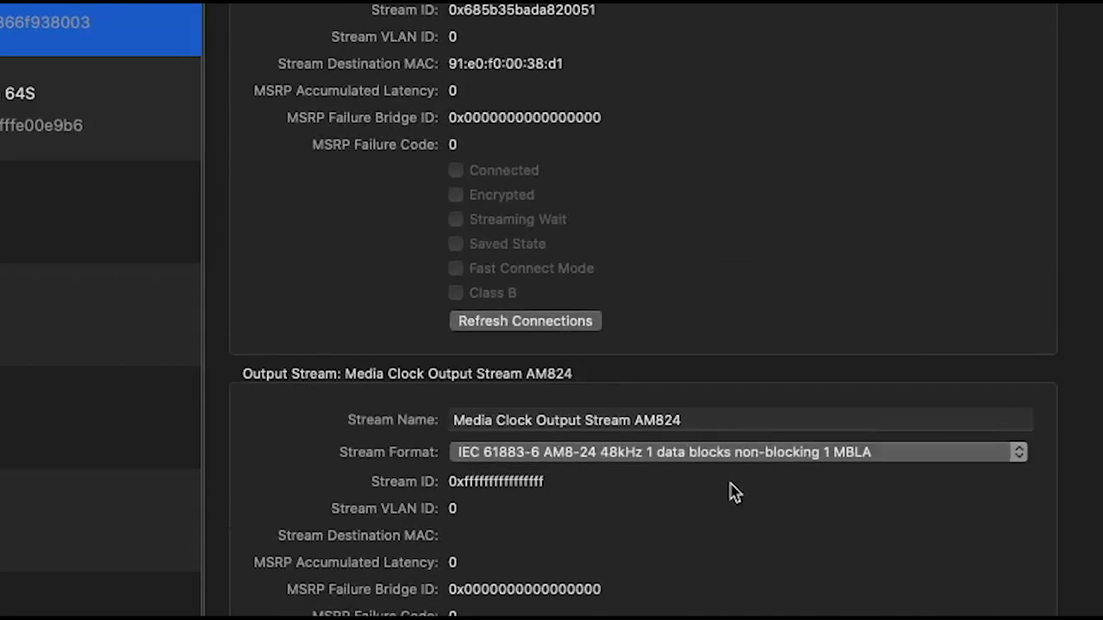
{"action": "left_click", "coordinate": [729, 452]}
{"action": "left_click", "coordinate": [726, 453]}
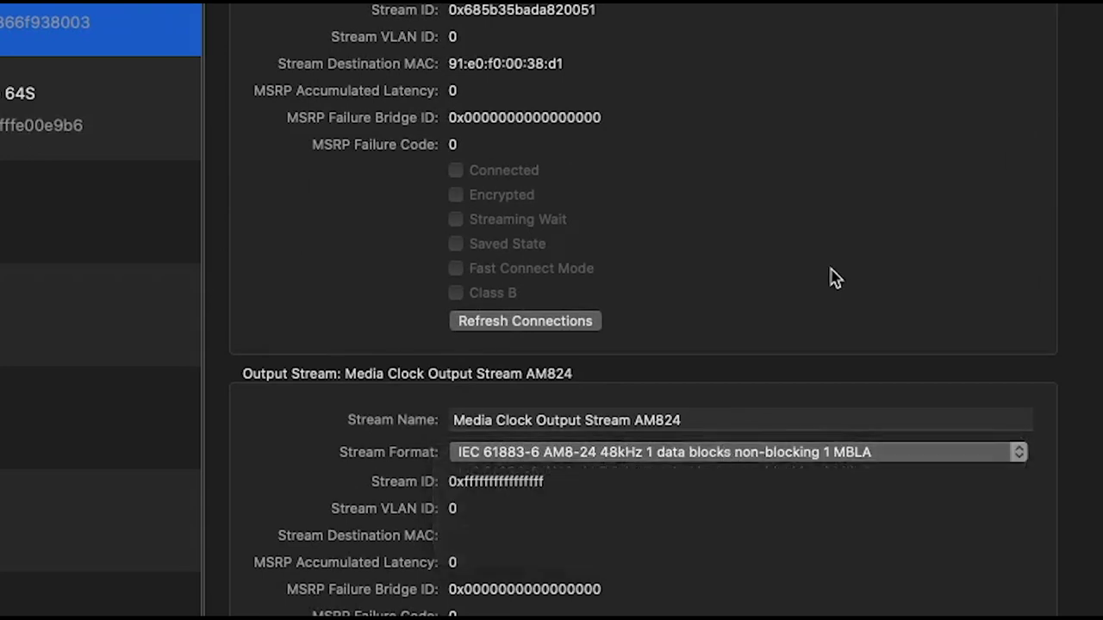
Step: Open the AVDECC Connection Matrix for the MacBook Pro and StudioLive 64S streams
{"action": "scroll", "coordinate": [830, 279], "scroll_direction": "down", "scroll_amount": 3}
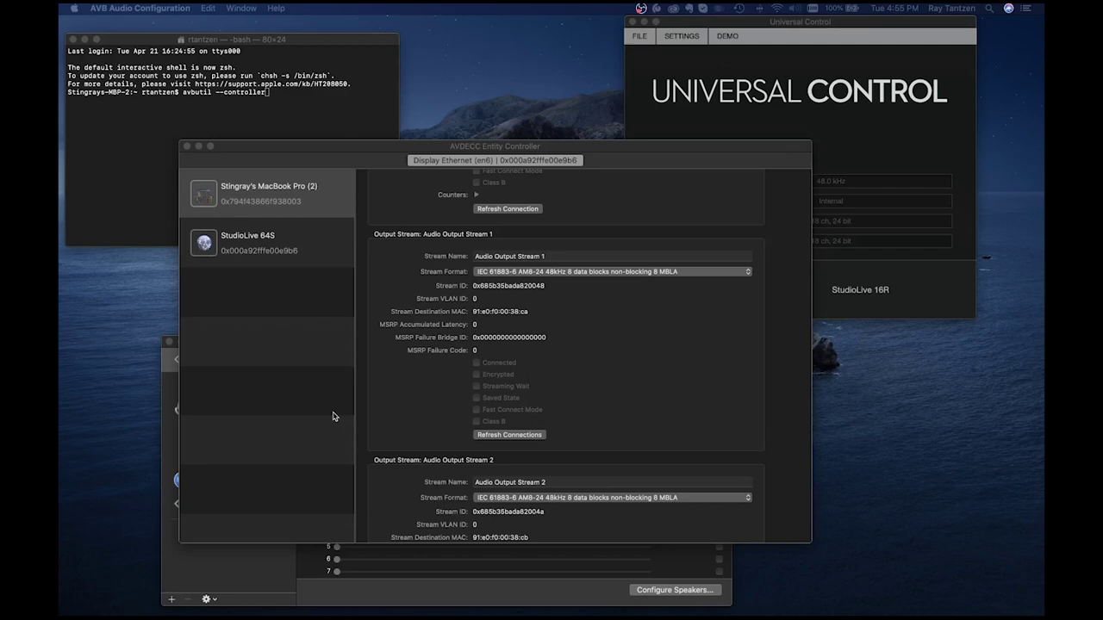
{"action": "left_click", "coordinate": [393, 159]}
{"action": "left_click", "coordinate": [241, 8]}
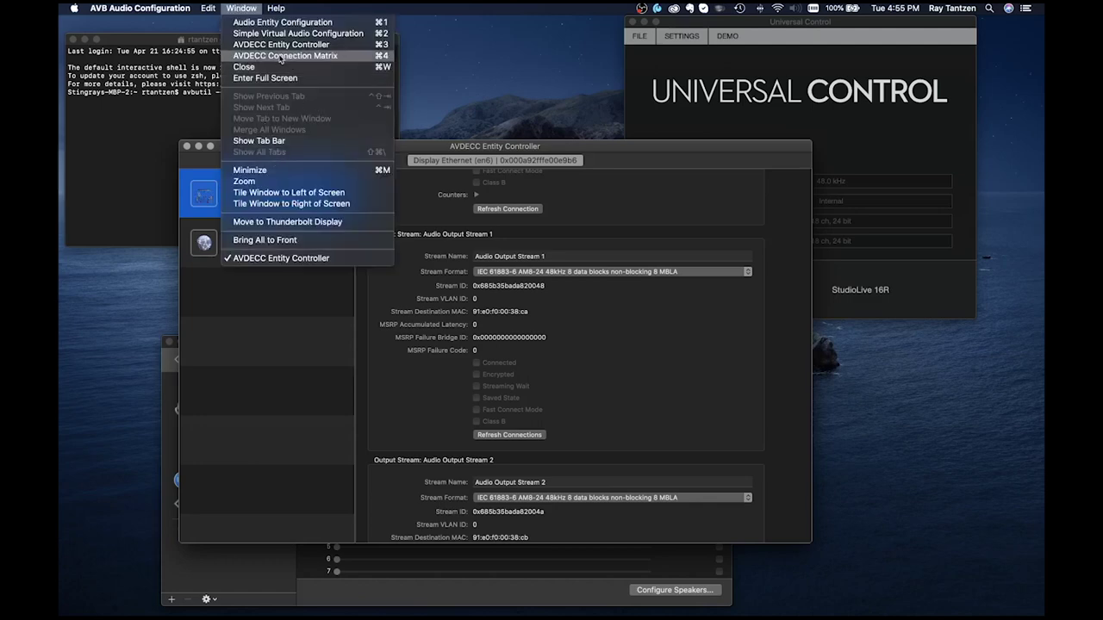
{"action": "left_click", "coordinate": [285, 57]}
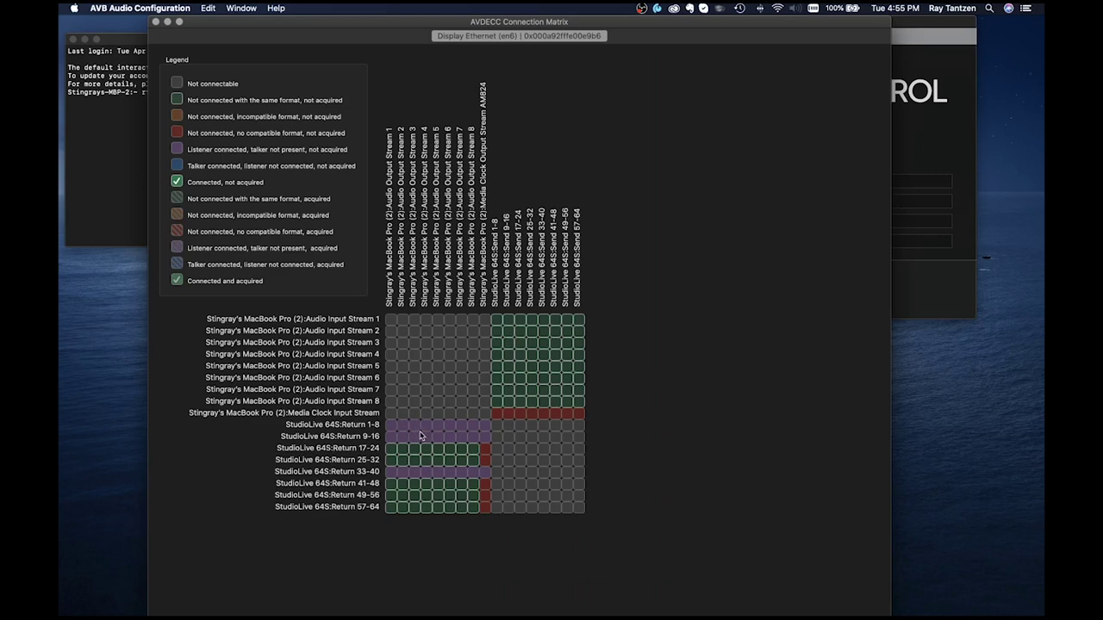
Step: Toggle the connection from StudioLive 64S Send 1-8 to the MacBook Pro's Audio Input Stream 1, and close the matrix and entity controller windows
{"action": "mouse_move", "coordinate": [419, 436]}
{"action": "left_click", "coordinate": [497, 321]}
{"action": "left_click", "coordinate": [496, 320]}
{"action": "left_click", "coordinate": [496, 320]}
{"action": "left_click", "coordinate": [155, 23]}
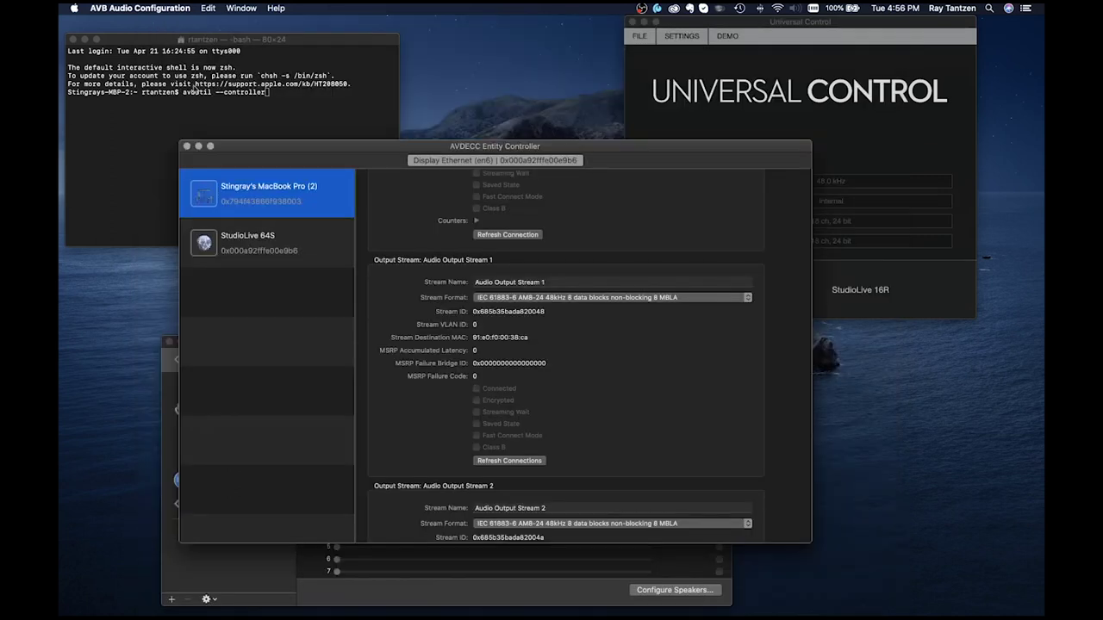
{"action": "left_click", "coordinate": [186, 148]}
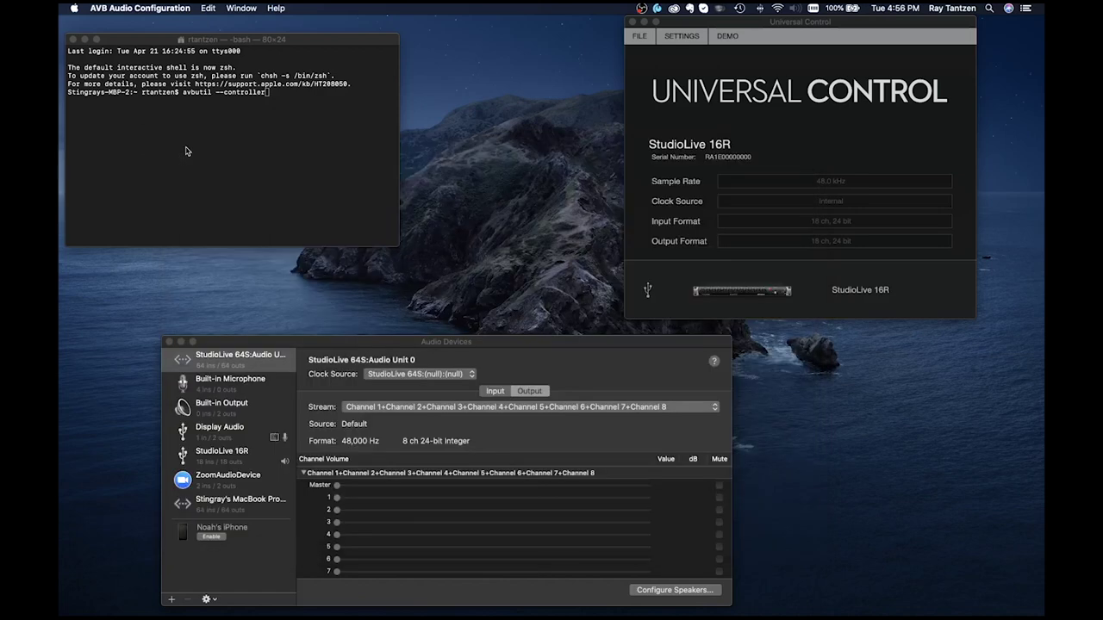
Step: Switch to Audio MIDI Setup and select the MacBook Pro's 64-in, 64-out virtual device among the audio devices
{"action": "left_click", "coordinate": [471, 346]}
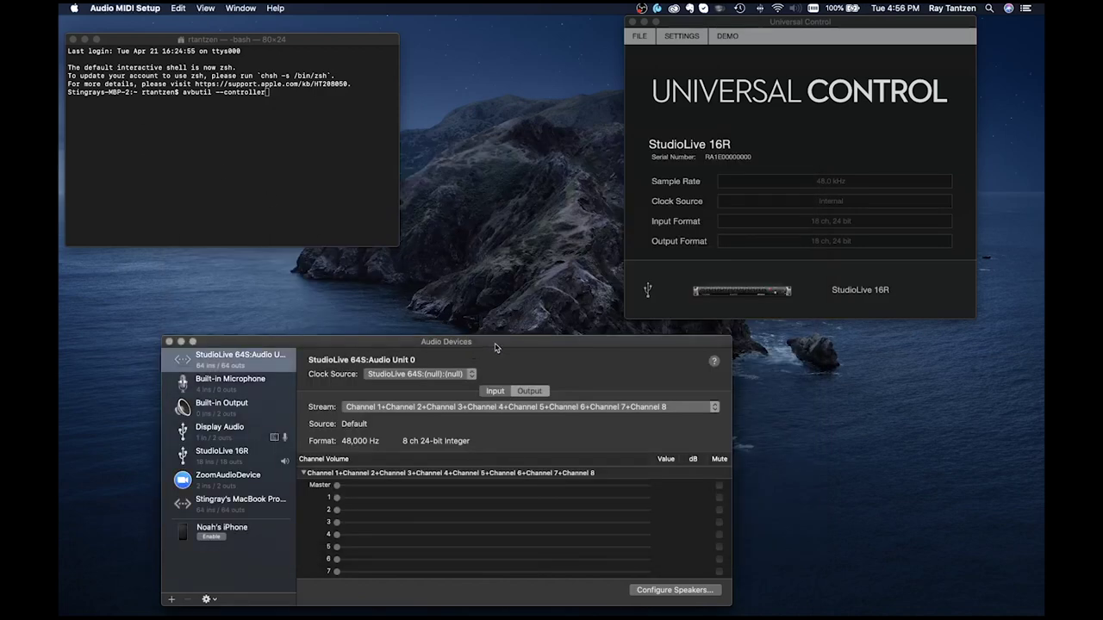
{"action": "left_click_drag", "start_coordinate": [495, 348], "coordinate": [501, 282]}
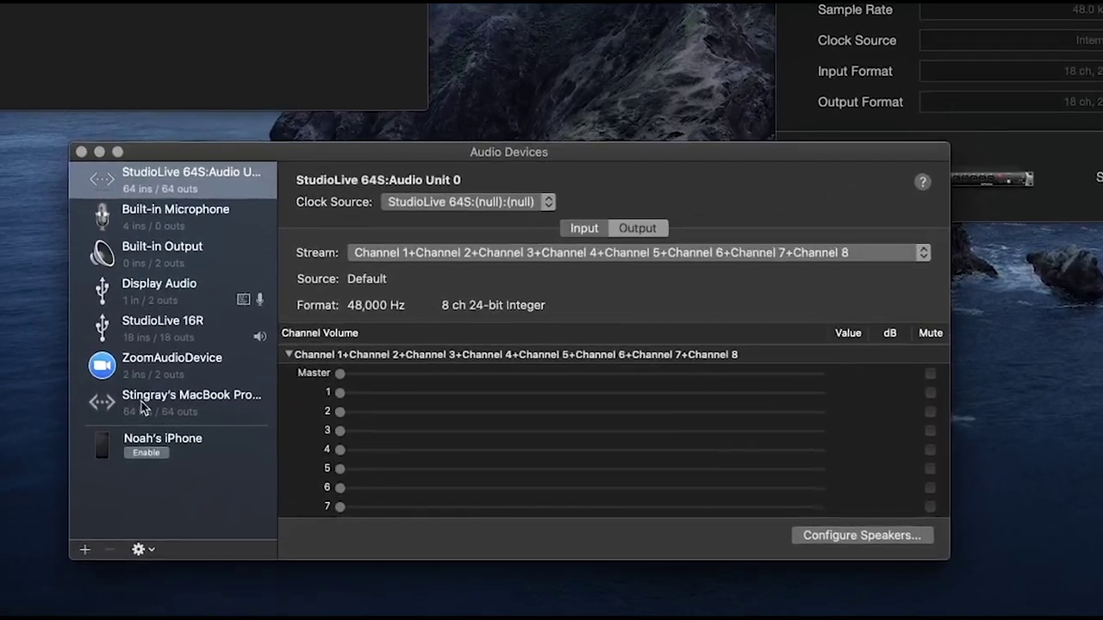
{"action": "left_click", "coordinate": [109, 403]}
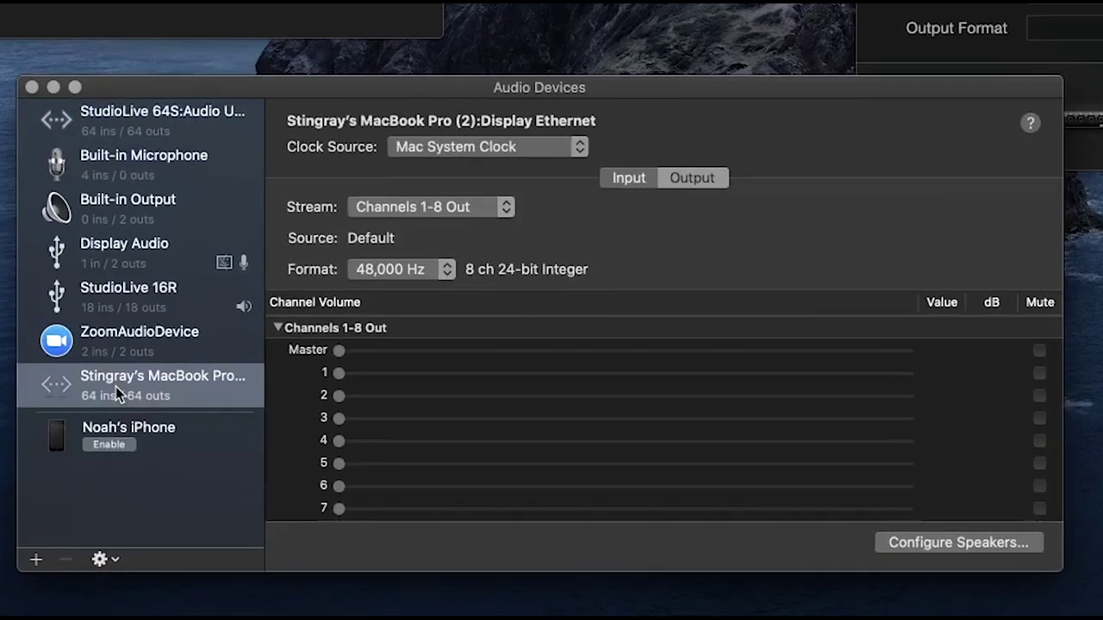